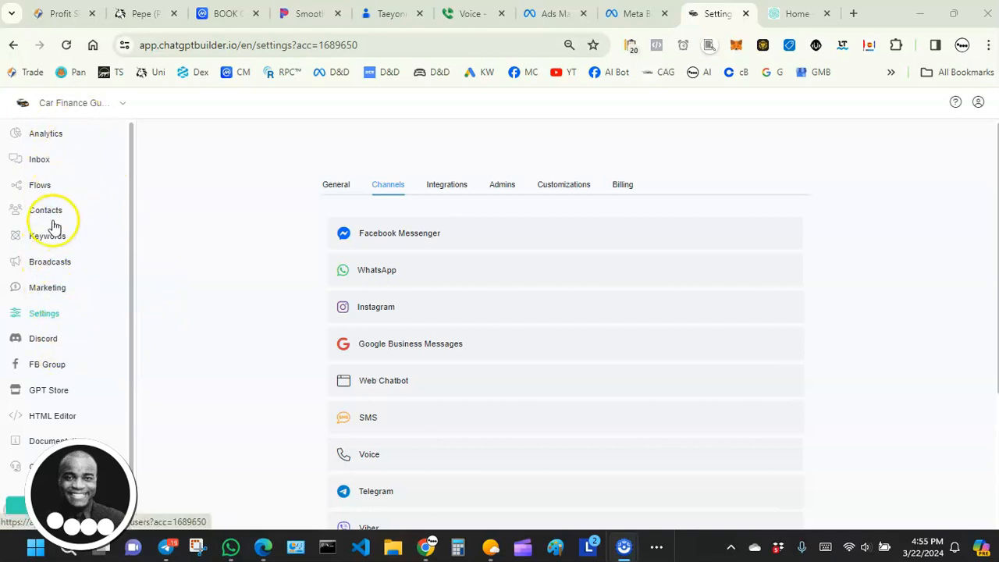
Step: Open the Facebook Messenger channel settings of the Car Finance chatbot account
{"action": "left_click", "coordinate": [49, 312]}
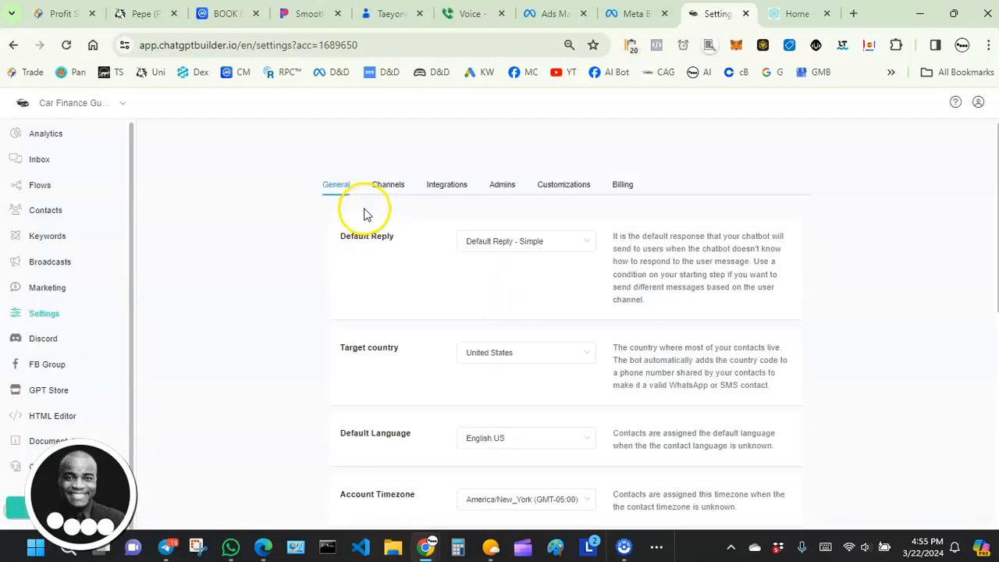
{"action": "left_click", "coordinate": [387, 187]}
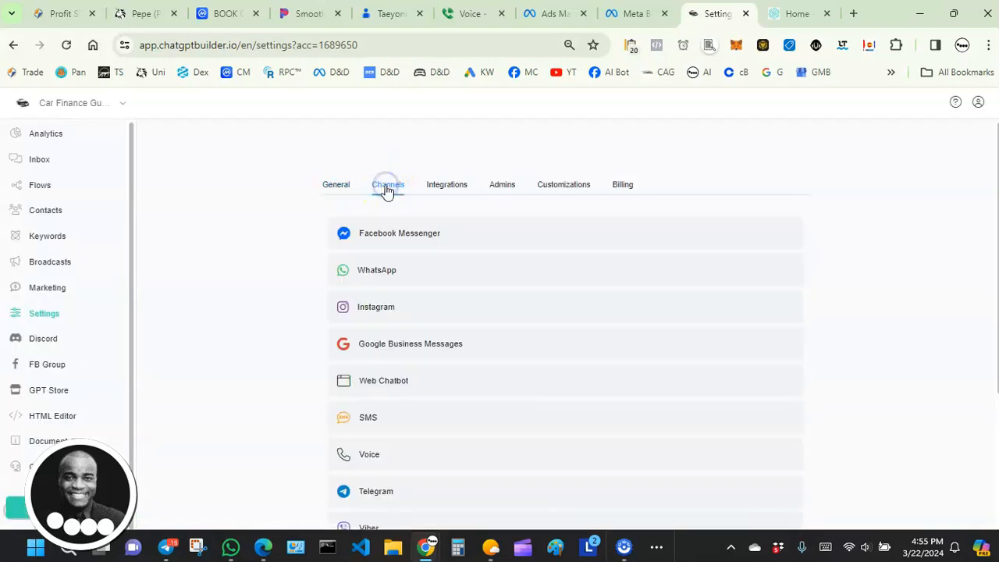
{"action": "left_click", "coordinate": [374, 237]}
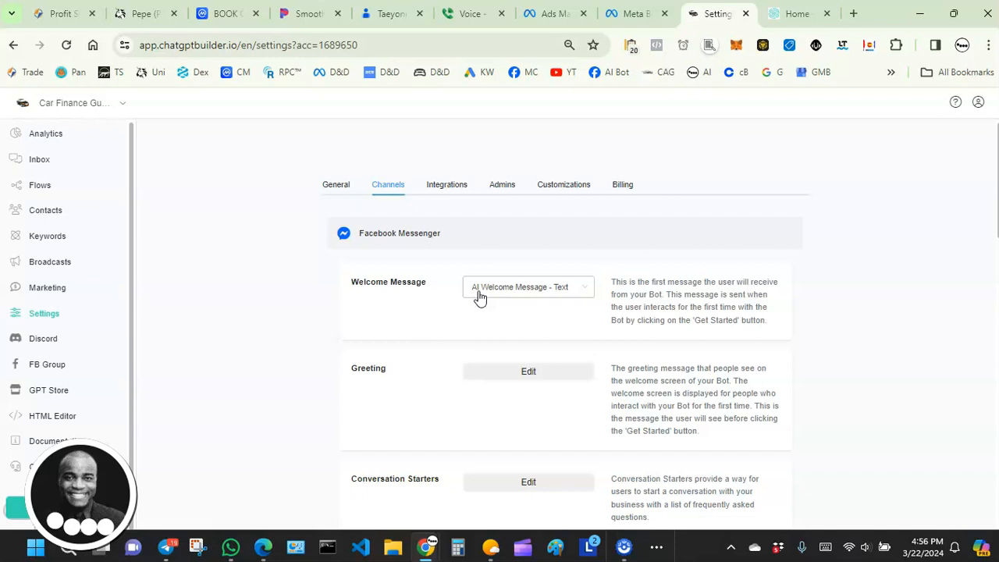
Step: Look through the available flows for the Messenger welcome message and select AI Welcome Message - Text
{"action": "left_click", "coordinate": [493, 295]}
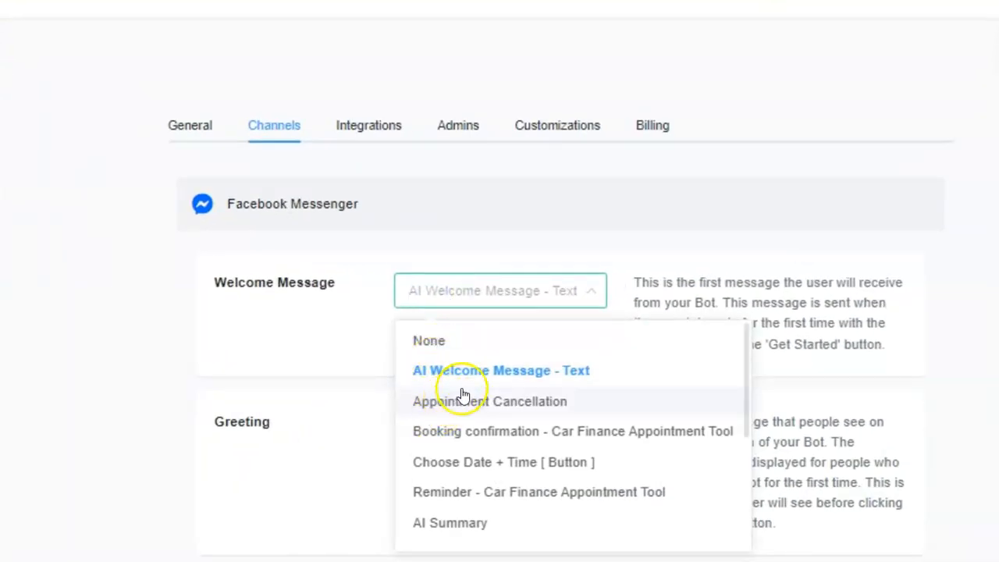
{"action": "scroll", "coordinate": [462, 405], "scroll_direction": "down", "scroll_amount": 3}
{"action": "scroll", "coordinate": [461, 416], "scroll_direction": "up", "scroll_amount": 3}
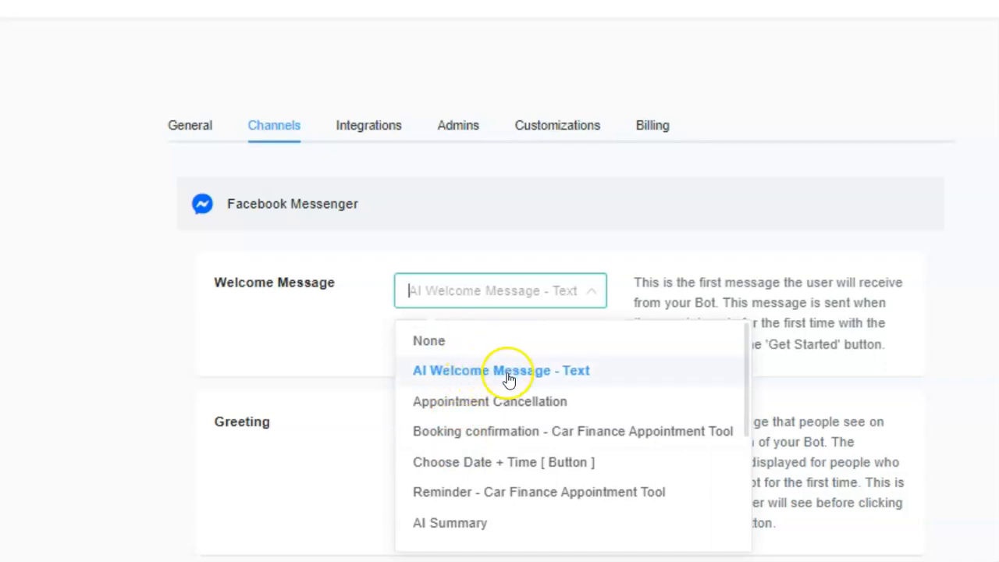
{"action": "scroll", "coordinate": [507, 380], "scroll_direction": "down", "scroll_amount": 3}
{"action": "scroll", "coordinate": [448, 461], "scroll_direction": "down", "scroll_amount": 3}
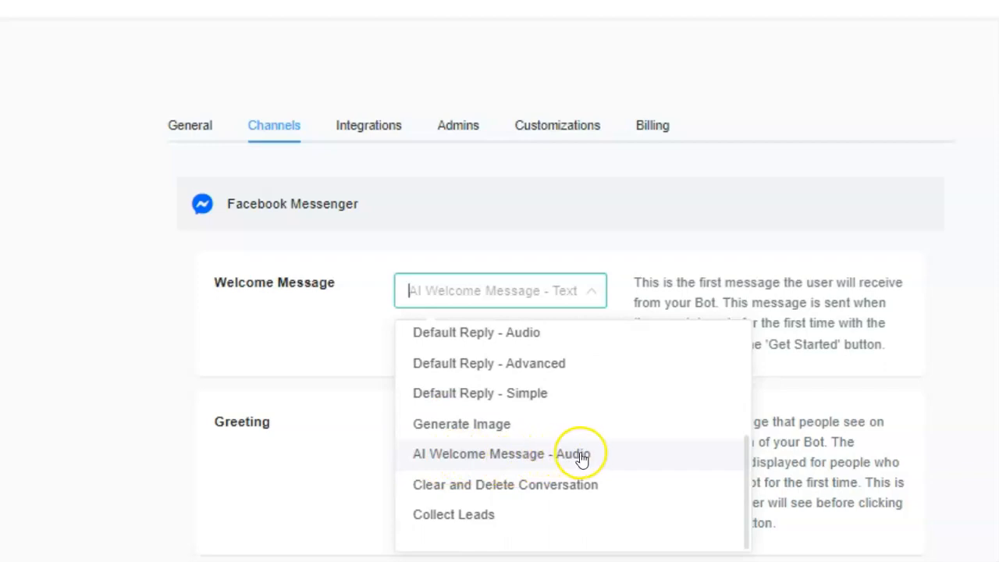
{"action": "scroll", "coordinate": [553, 437], "scroll_direction": "up", "scroll_amount": 6}
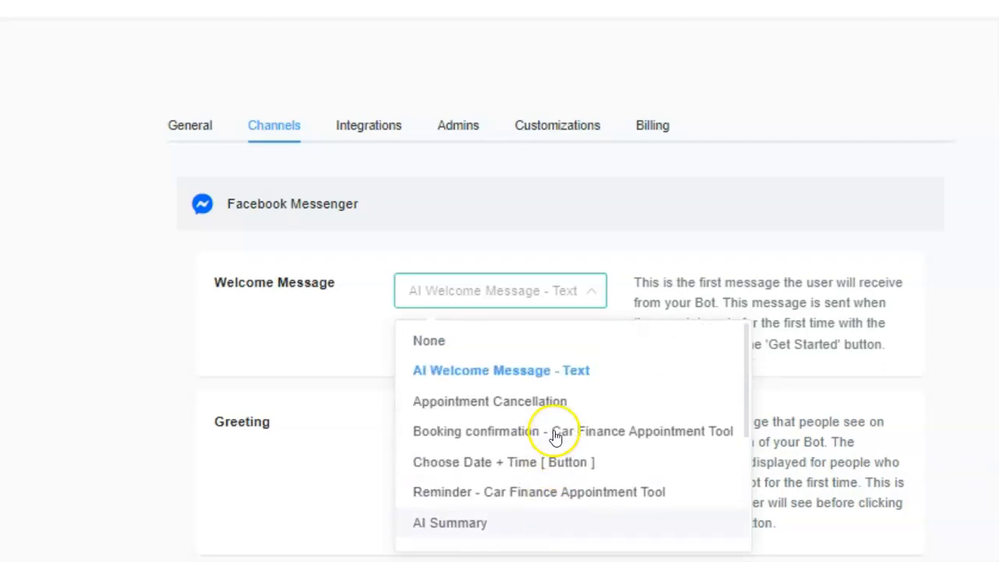
{"action": "scroll", "coordinate": [482, 398], "scroll_direction": "down", "scroll_amount": 6}
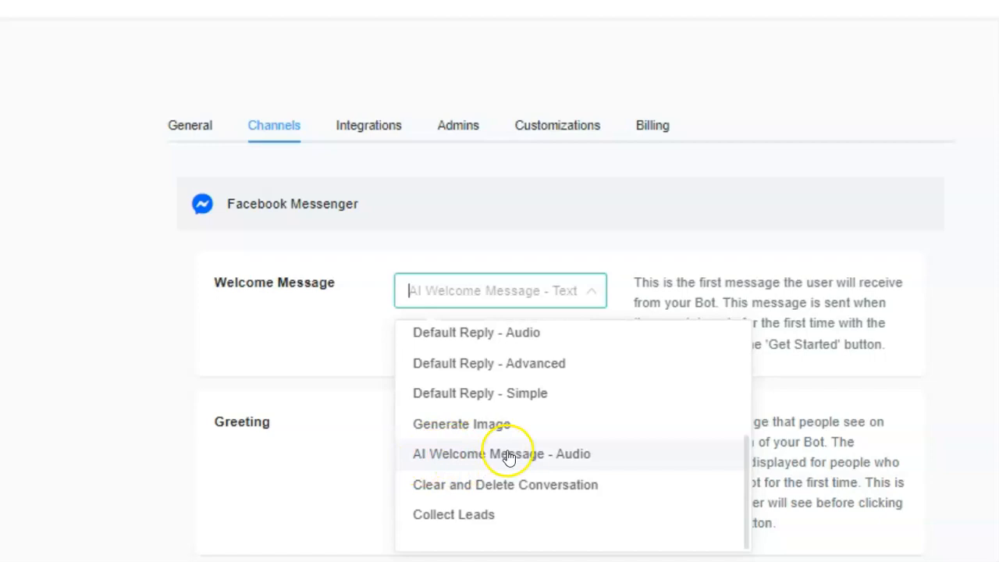
{"action": "scroll", "coordinate": [502, 455], "scroll_direction": "up", "scroll_amount": 4}
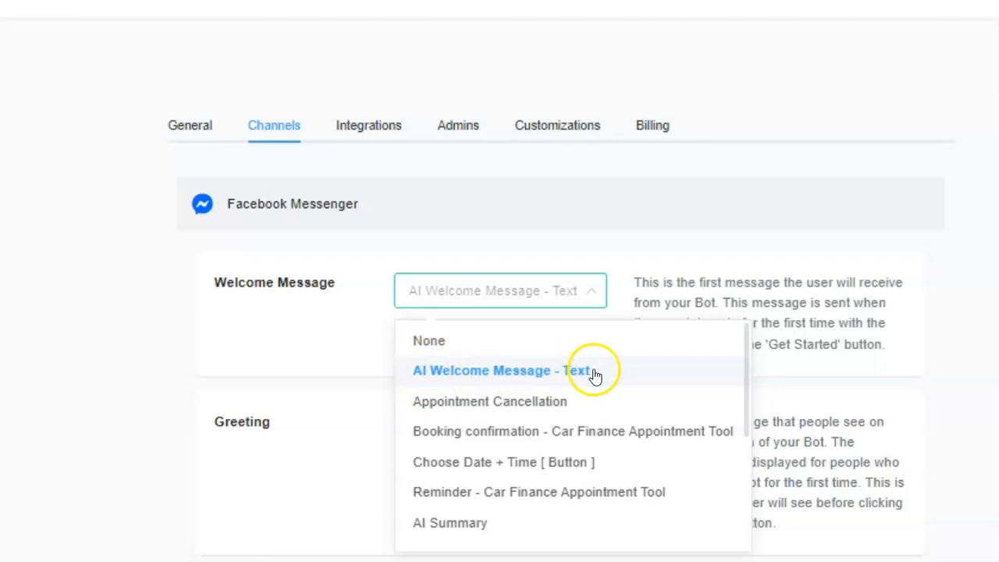
{"action": "left_click", "coordinate": [466, 374]}
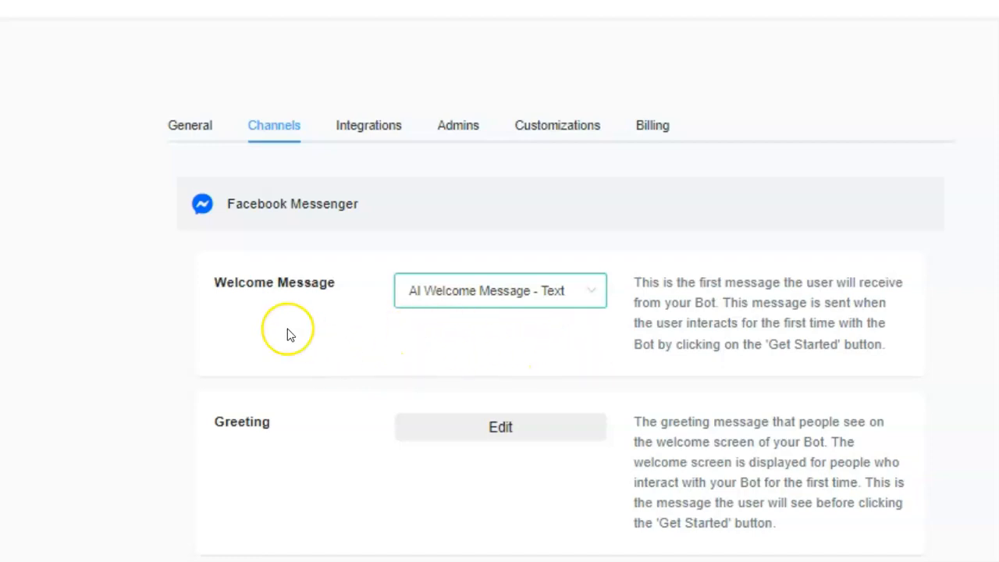
Step: Open the Messenger greeting for editing, review its default-language text, and save it
{"action": "scroll", "coordinate": [287, 334], "scroll_direction": "down", "scroll_amount": 3}
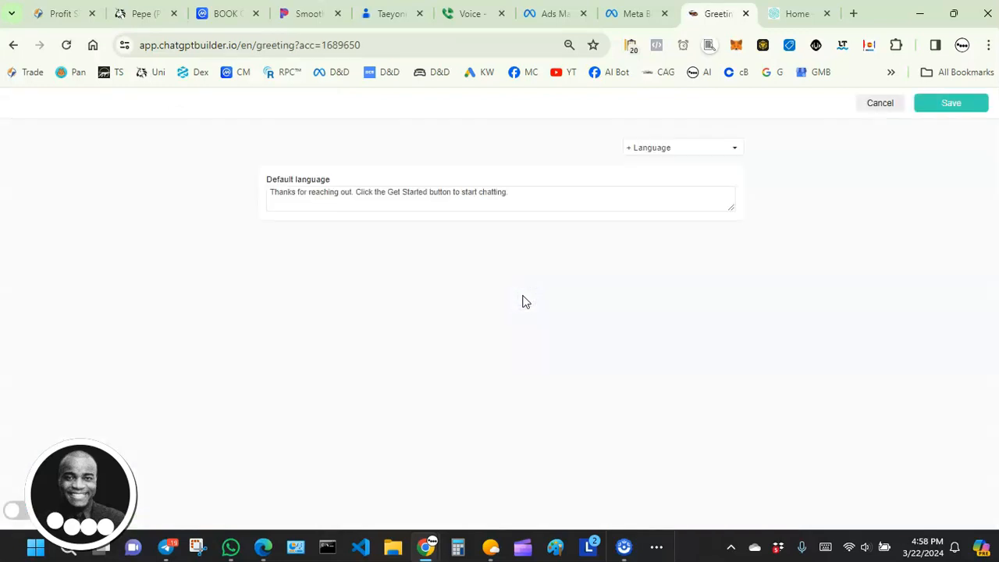
{"action": "left_click", "coordinate": [328, 197]}
{"action": "left_click", "coordinate": [292, 209]}
{"action": "left_click", "coordinate": [506, 196]}
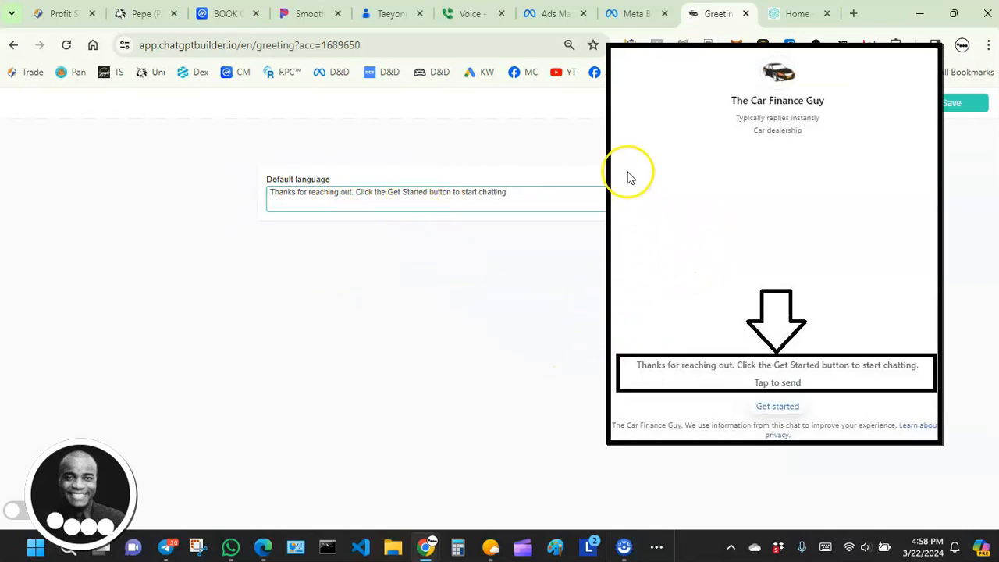
{"action": "left_click", "coordinate": [946, 103]}
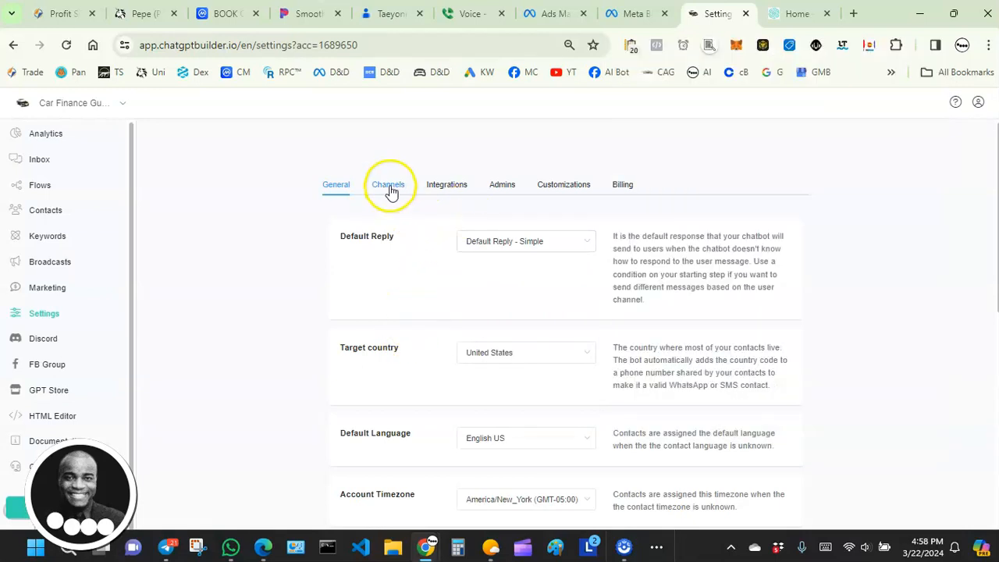
Step: Return to the Facebook Messenger channel settings and review the greeting, conversation starters and persistent menu options
{"action": "left_click", "coordinate": [388, 185]}
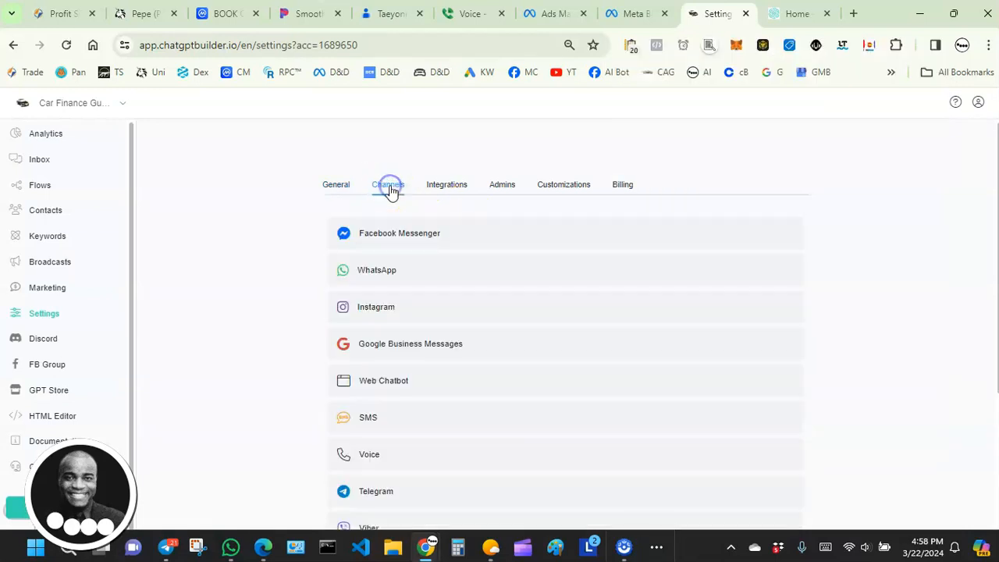
{"action": "left_click", "coordinate": [373, 242]}
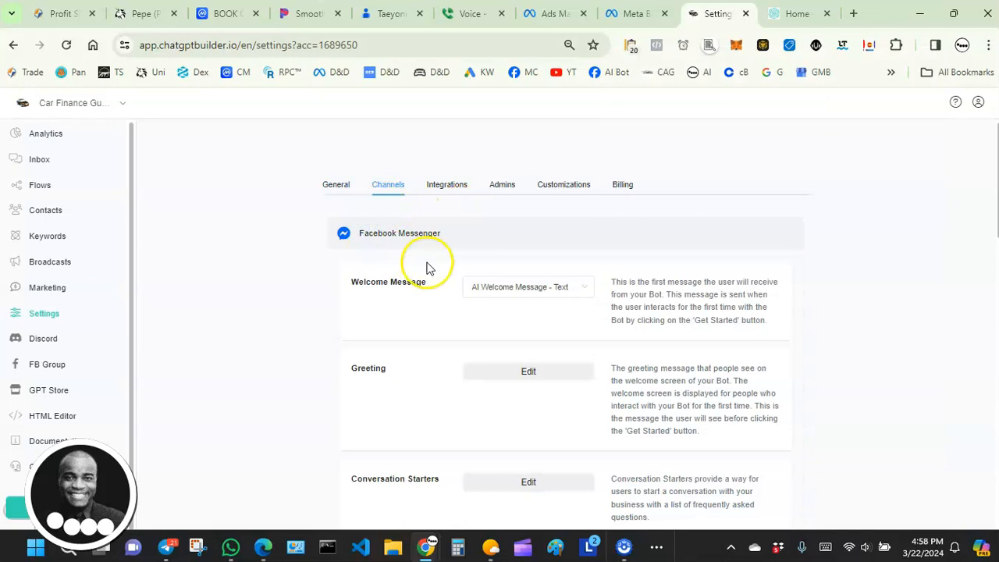
{"action": "scroll", "coordinate": [436, 272], "scroll_direction": "down", "scroll_amount": 3}
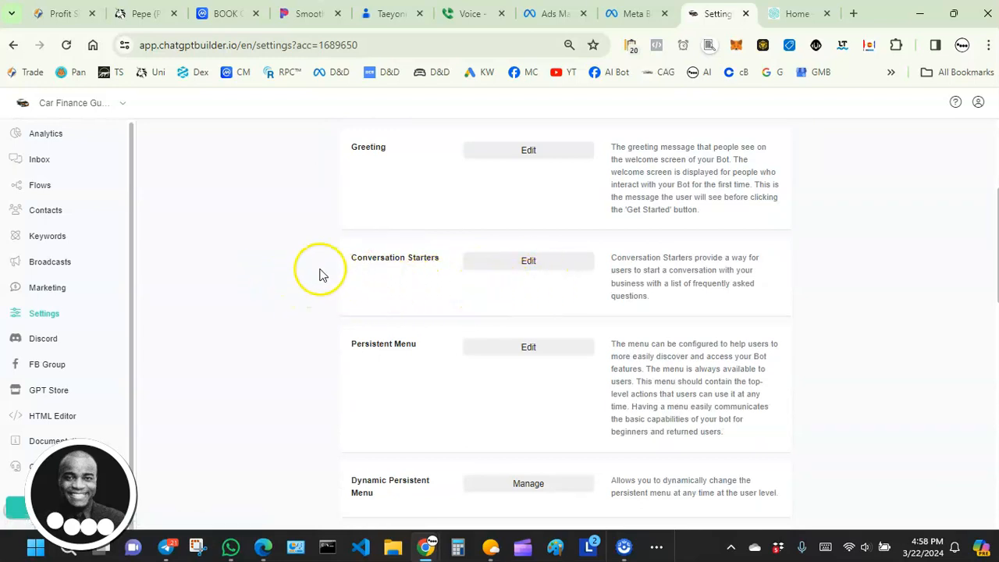
{"action": "scroll", "coordinate": [352, 269], "scroll_direction": "down", "scroll_amount": 1}
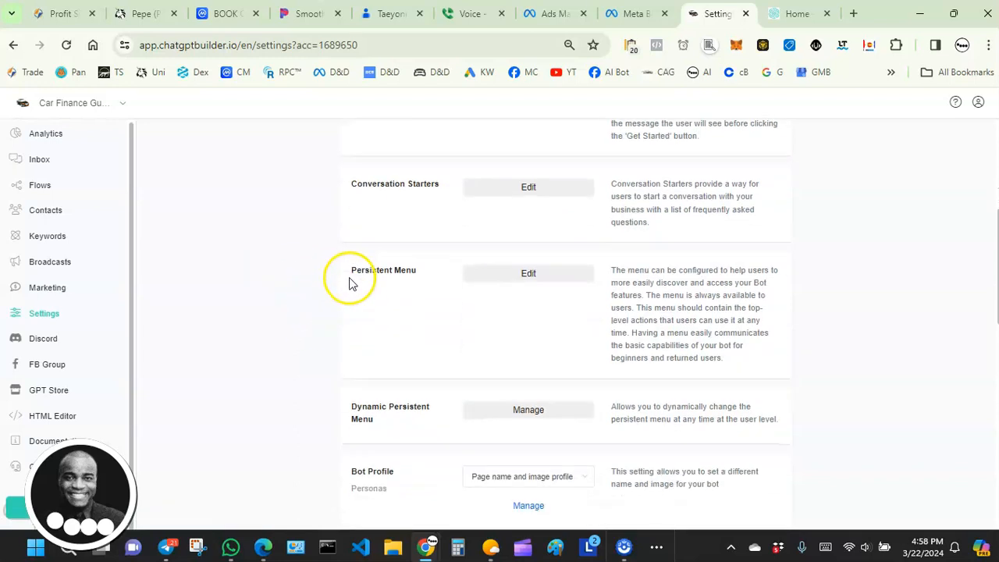
{"action": "scroll", "coordinate": [316, 406], "scroll_direction": "up", "scroll_amount": 1}
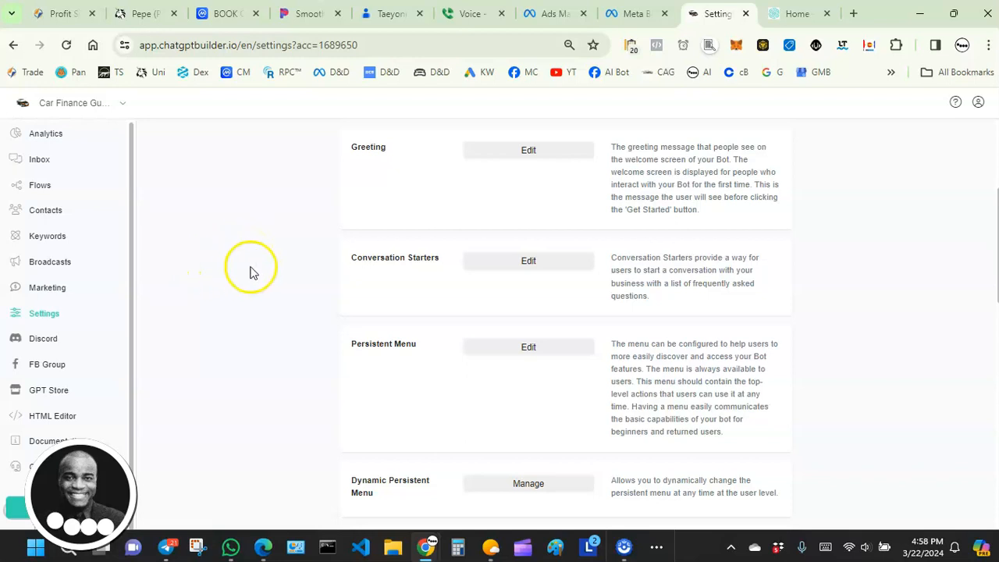
{"action": "scroll", "coordinate": [283, 266], "scroll_direction": "up", "scroll_amount": 2}
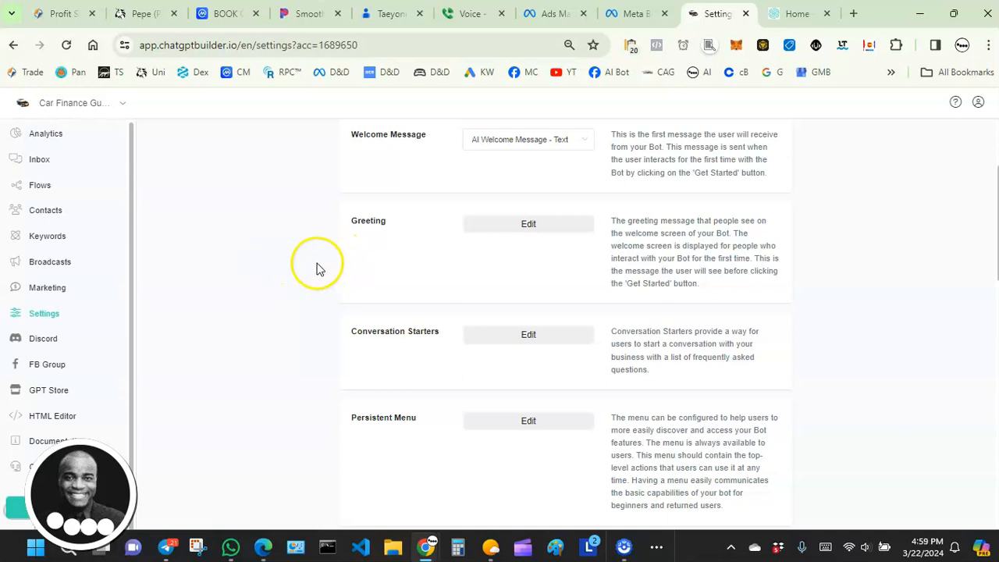
{"action": "scroll", "coordinate": [364, 288], "scroll_direction": "down", "scroll_amount": 2}
{"action": "scroll", "coordinate": [347, 329], "scroll_direction": "down", "scroll_amount": 1}
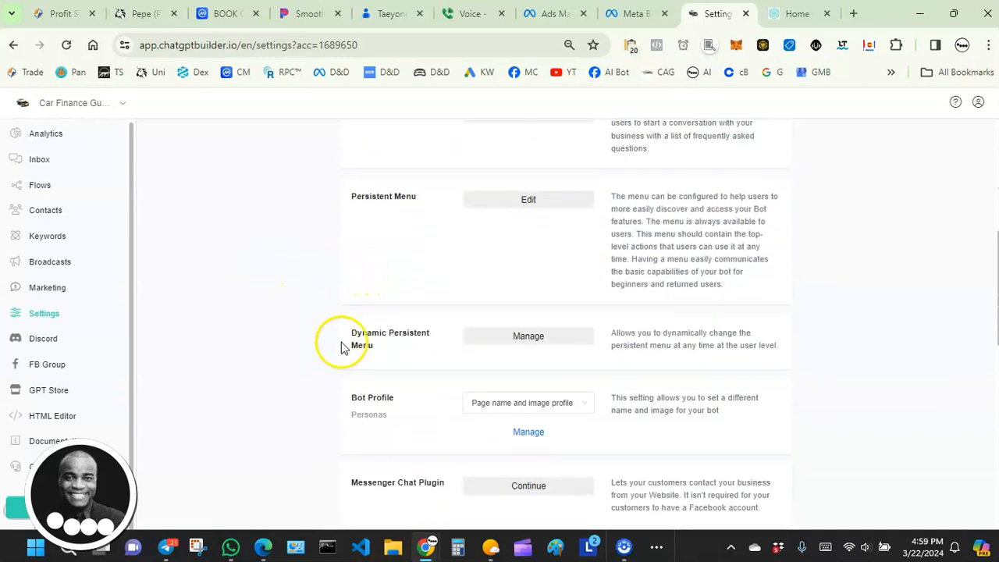
{"action": "scroll", "coordinate": [331, 347], "scroll_direction": "up", "scroll_amount": 2}
{"action": "scroll", "coordinate": [403, 225], "scroll_direction": "up", "scroll_amount": 1}
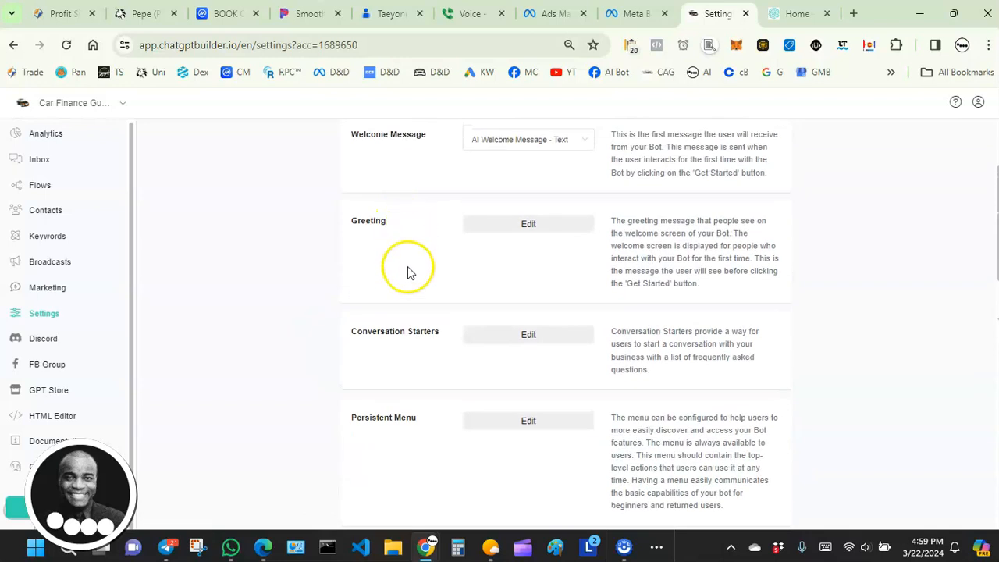
Step: Examine the remaining Messenger options: dynamic persistent menu, bot profile, chat plugin, permission refresh and disconnection
{"action": "scroll", "coordinate": [405, 266], "scroll_direction": "down", "scroll_amount": 2}
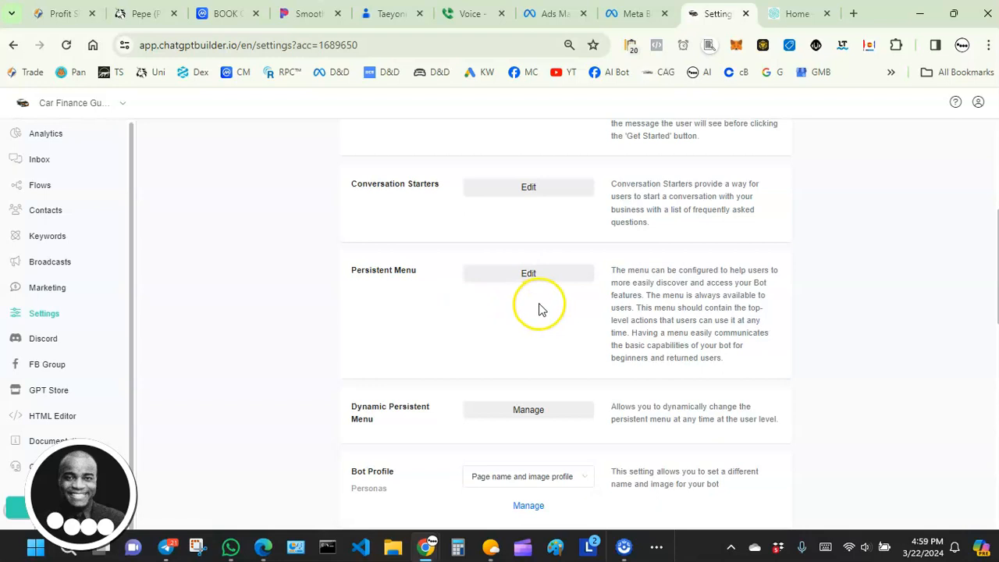
{"action": "scroll", "coordinate": [490, 285], "scroll_direction": "down", "scroll_amount": 1}
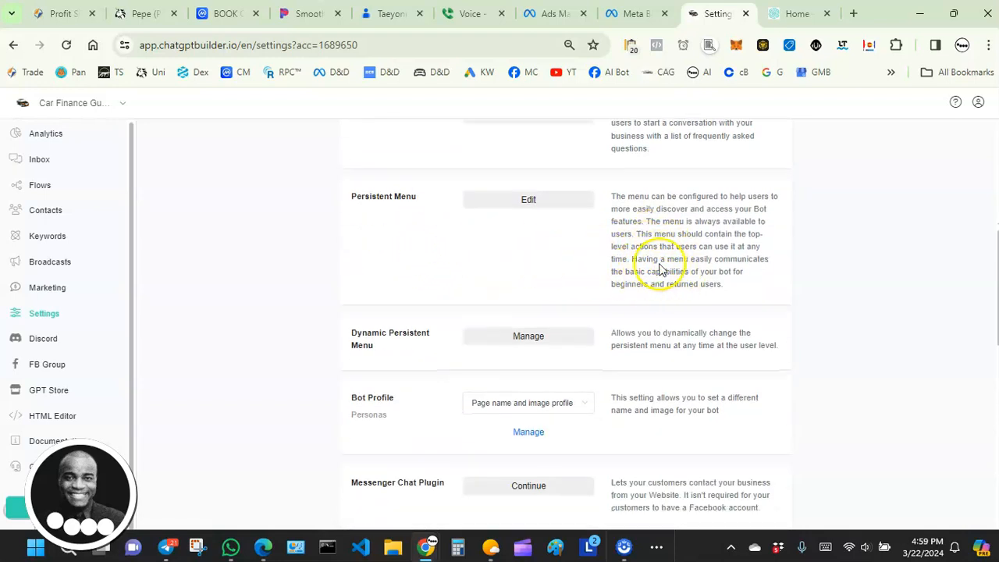
{"action": "scroll", "coordinate": [617, 277], "scroll_direction": "down", "scroll_amount": 1}
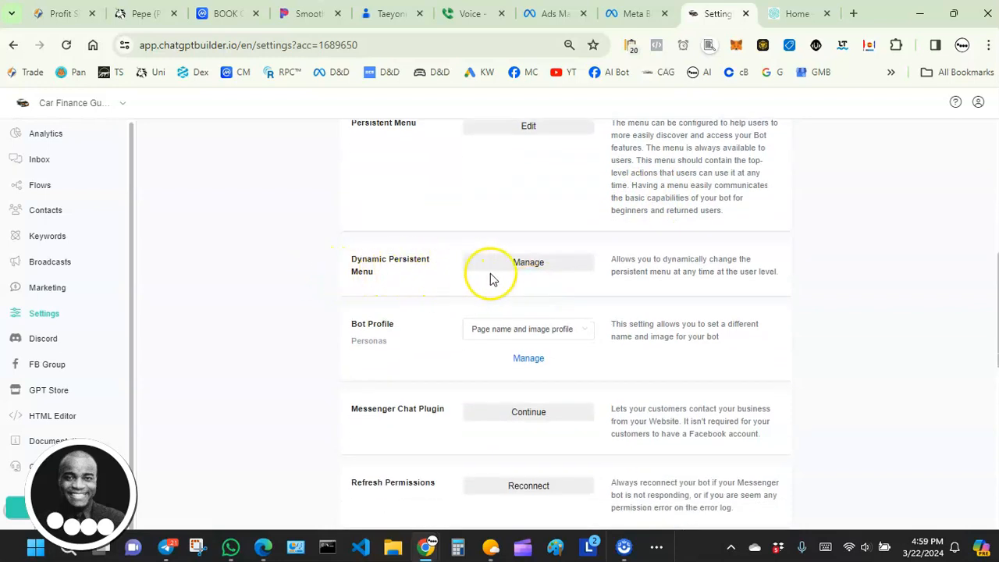
{"action": "scroll", "coordinate": [491, 275], "scroll_direction": "down", "scroll_amount": 1}
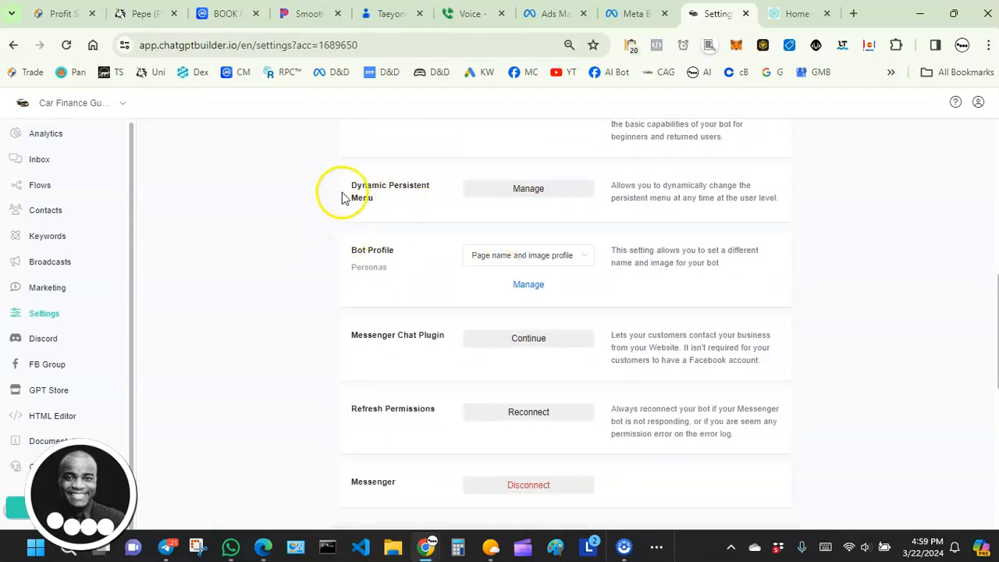
{"action": "scroll", "coordinate": [334, 201], "scroll_direction": "down", "scroll_amount": 1}
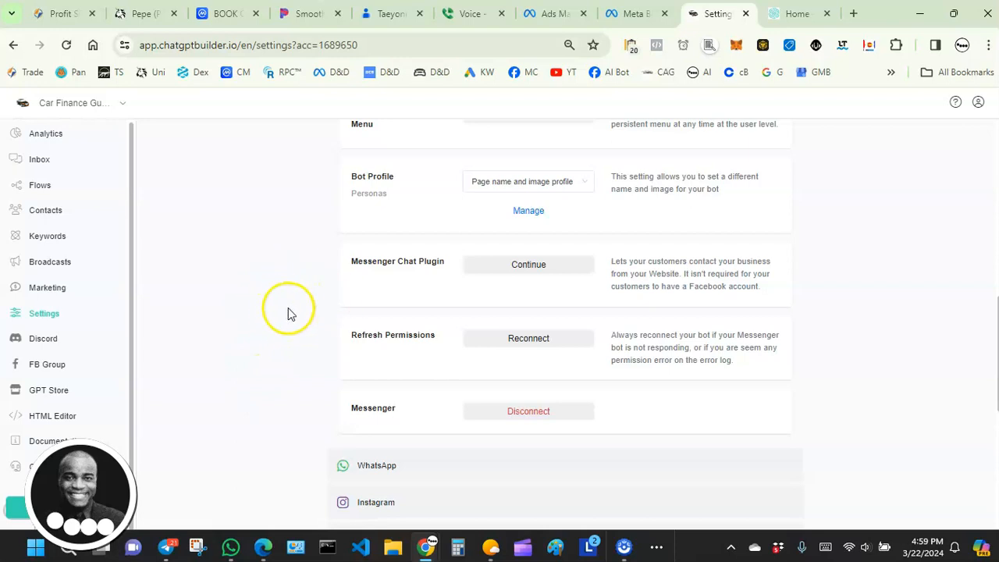
{"action": "scroll", "coordinate": [299, 219], "scroll_direction": "down", "scroll_amount": 1}
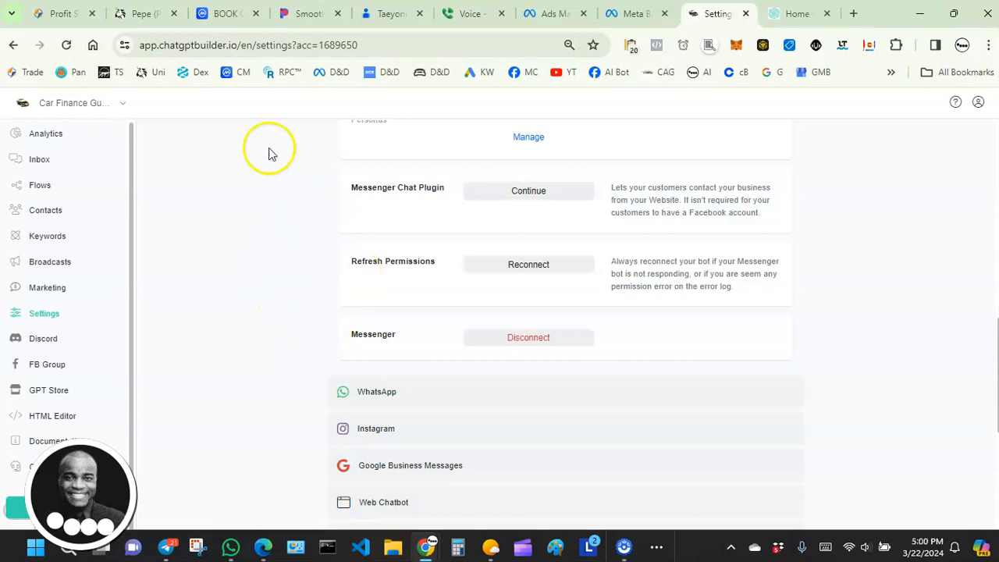
{"action": "scroll", "coordinate": [273, 205], "scroll_direction": "up", "scroll_amount": 2}
{"action": "scroll", "coordinate": [405, 295], "scroll_direction": "down", "scroll_amount": 1}
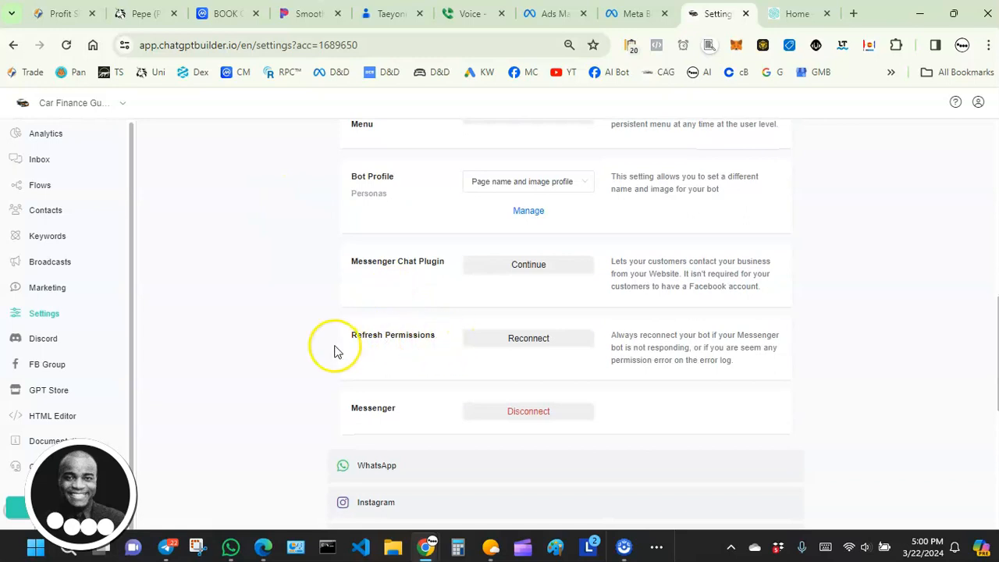
{"action": "scroll", "coordinate": [499, 335], "scroll_direction": "up", "scroll_amount": 1}
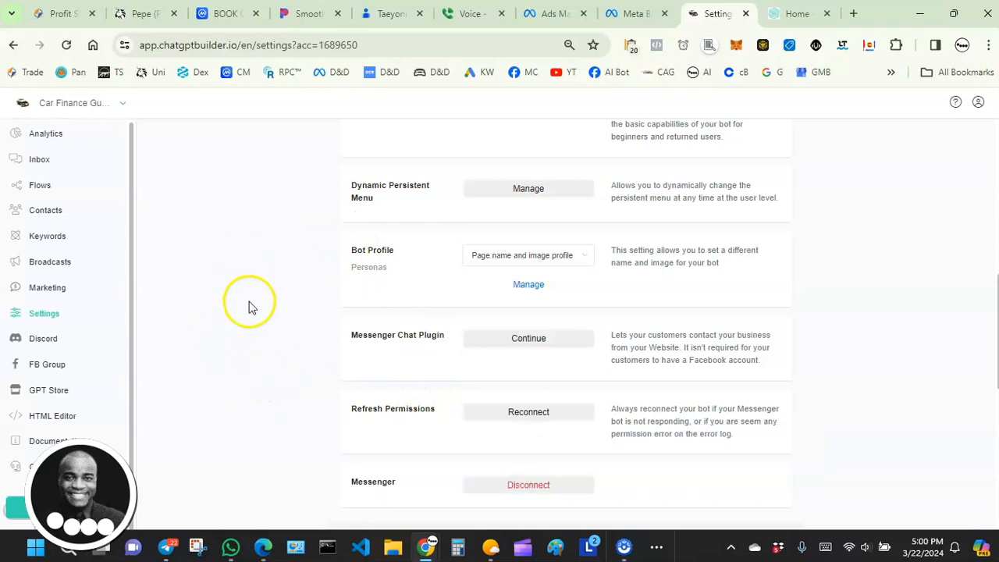
{"action": "scroll", "coordinate": [263, 259], "scroll_direction": "down", "scroll_amount": 1}
{"action": "scroll", "coordinate": [264, 259], "scroll_direction": "down", "scroll_amount": 1}
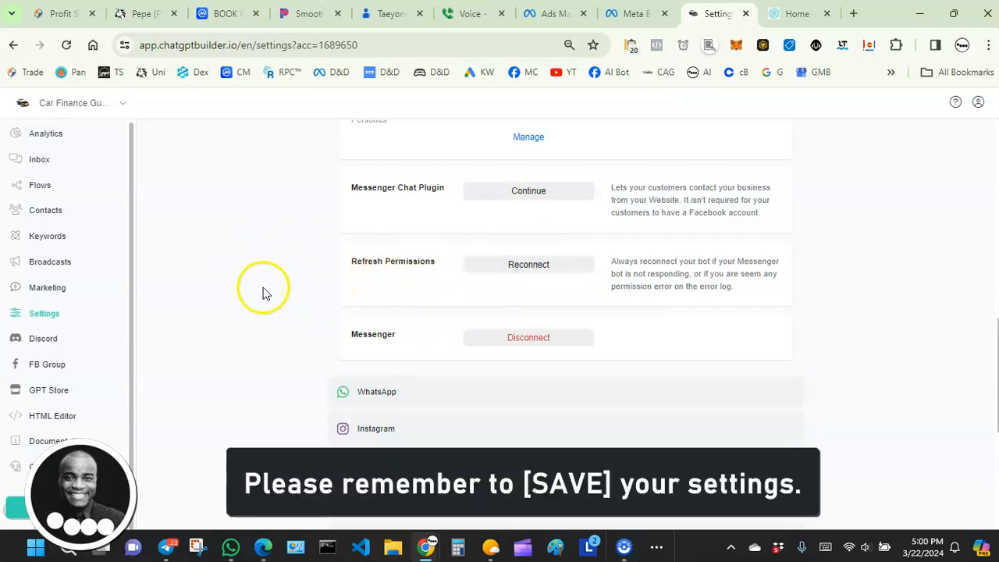
{"action": "left_click", "coordinate": [502, 343]}
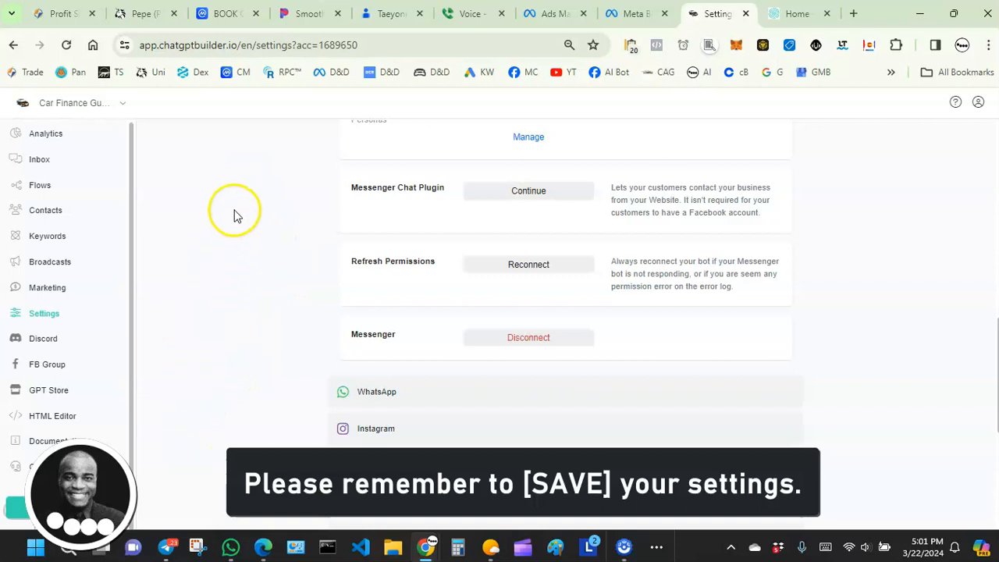
Step: Go back to the Messenger welcome message, check its flow choices, and select AI Welcome Message - Text again
{"action": "scroll", "coordinate": [236, 212], "scroll_direction": "up", "scroll_amount": 3}
{"action": "scroll", "coordinate": [236, 216], "scroll_direction": "up", "scroll_amount": 8}
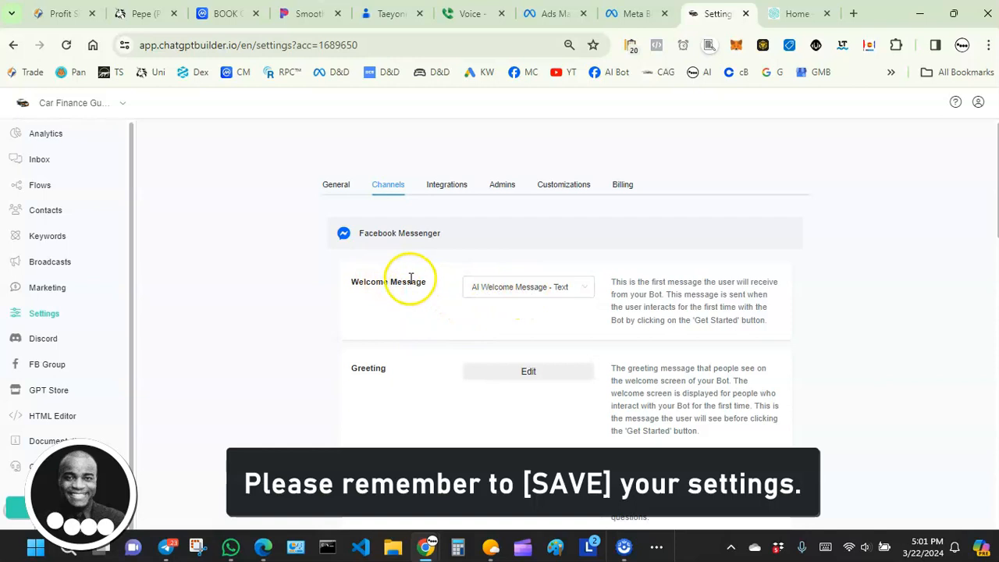
{"action": "left_click", "coordinate": [488, 297]}
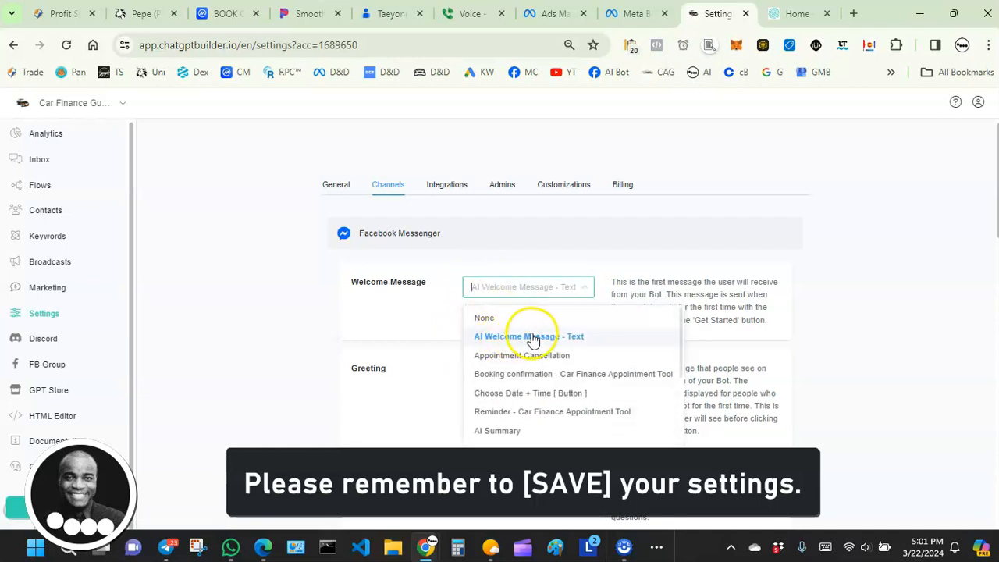
{"action": "scroll", "coordinate": [539, 343], "scroll_direction": "down", "scroll_amount": 3}
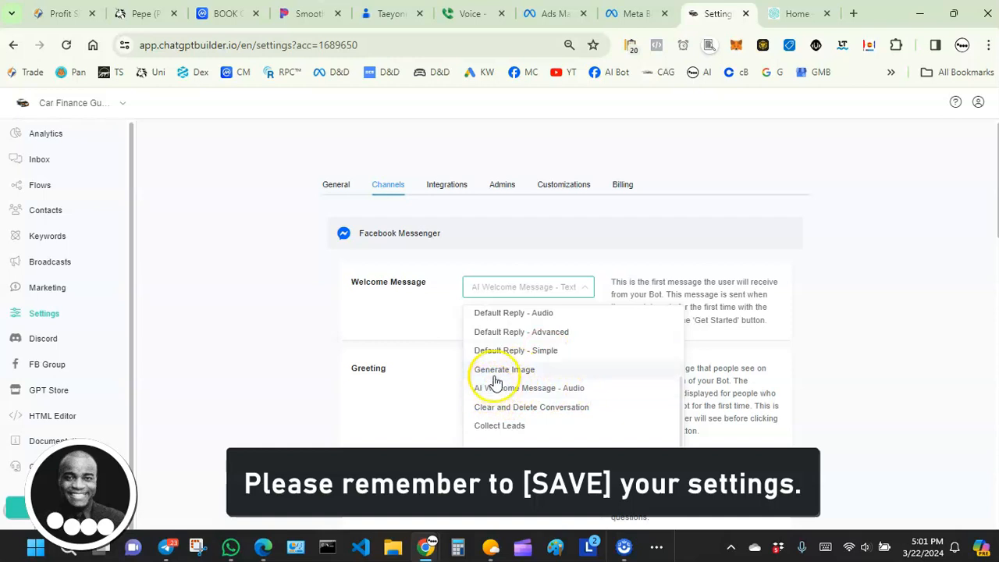
{"action": "scroll", "coordinate": [505, 337], "scroll_direction": "up", "scroll_amount": 2}
{"action": "scroll", "coordinate": [505, 334], "scroll_direction": "up", "scroll_amount": 3}
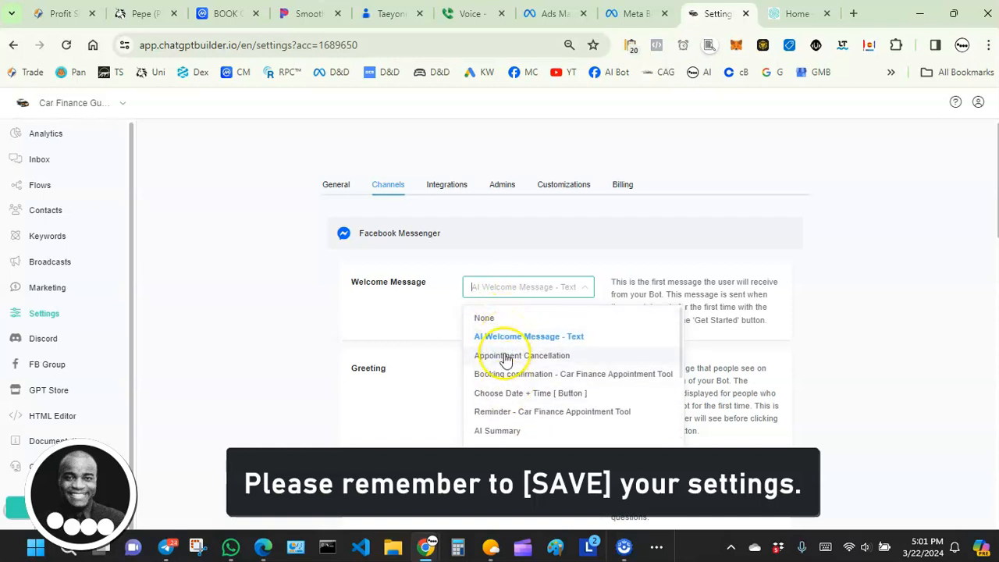
{"action": "left_click", "coordinate": [496, 337]}
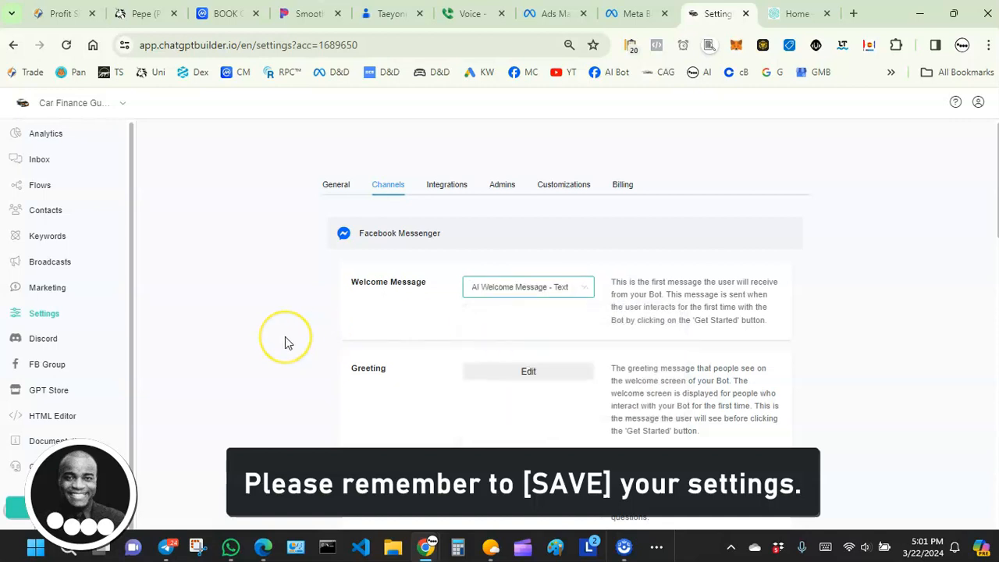